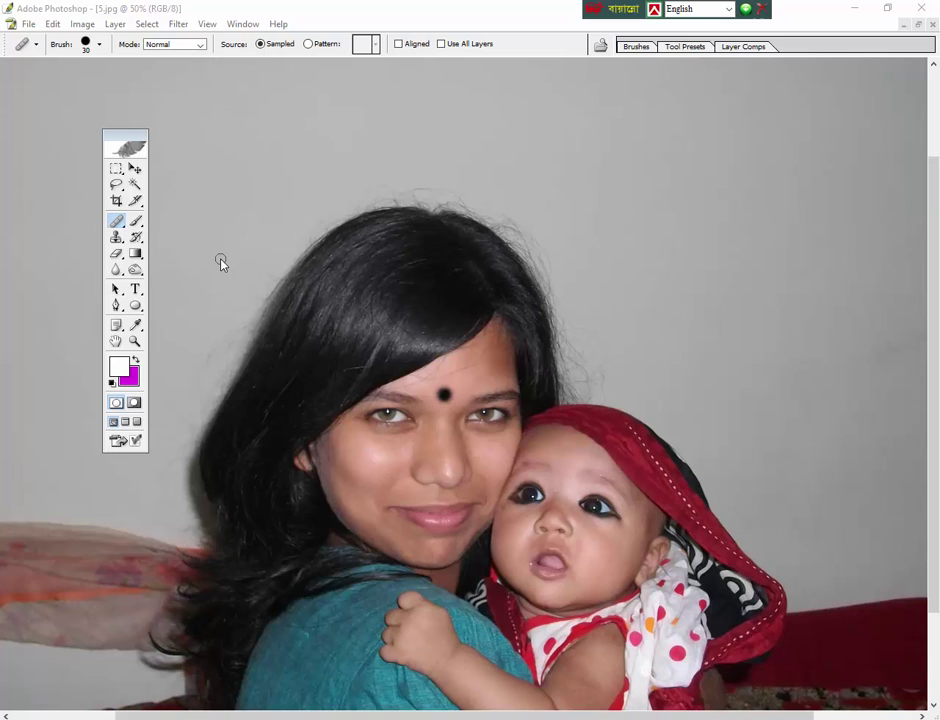
click(137, 290)
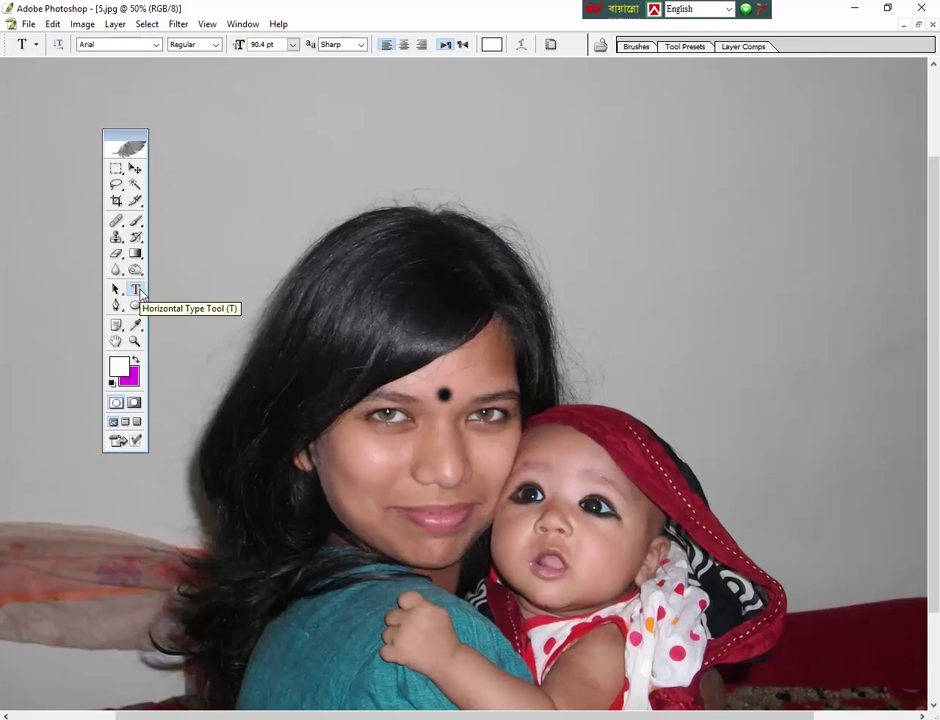
key(j)
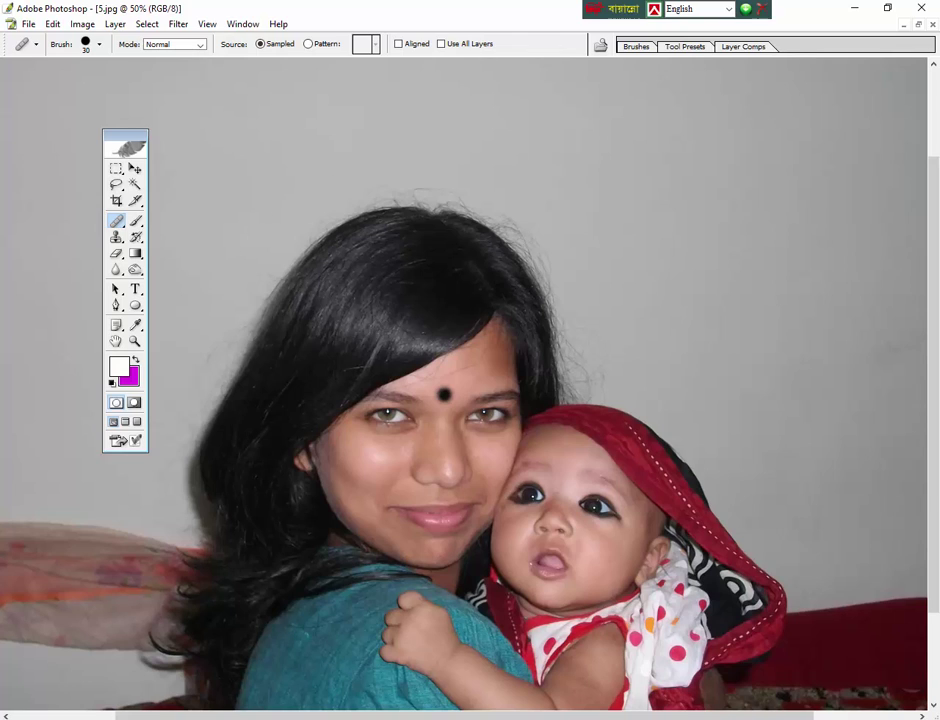
click(116, 238)
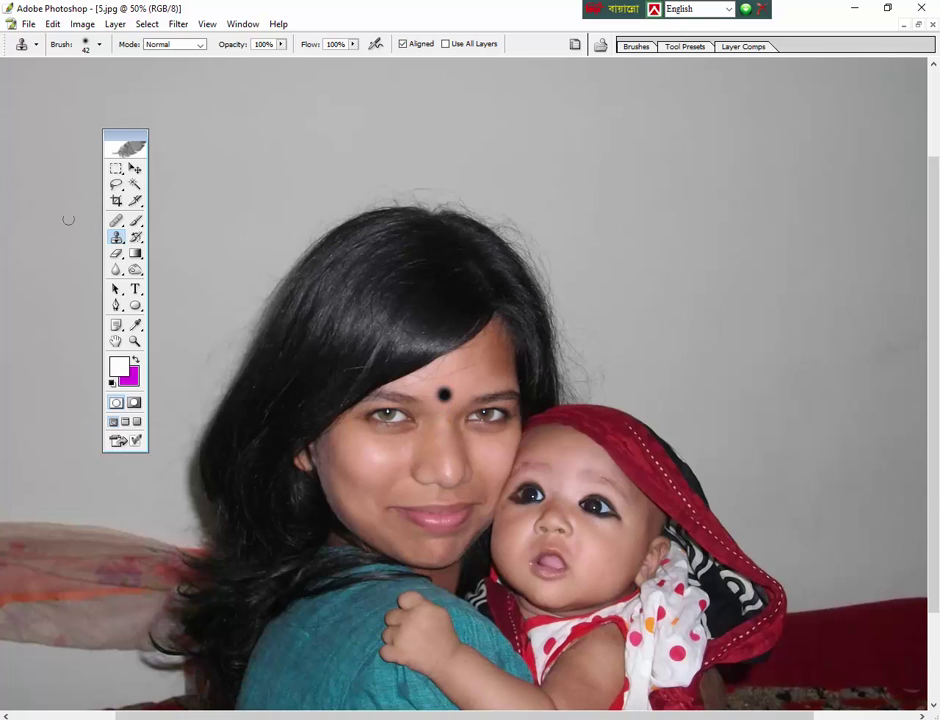
click(117, 220)
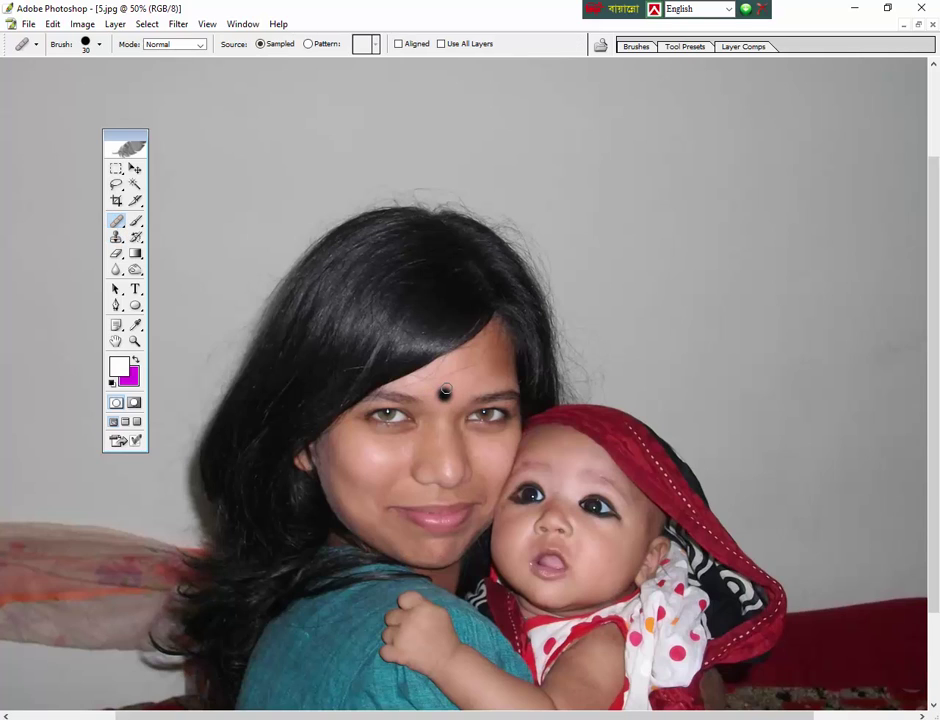
Try to cover the black dot on the woman's forehead with Clone Stamp strokes
click(116, 238)
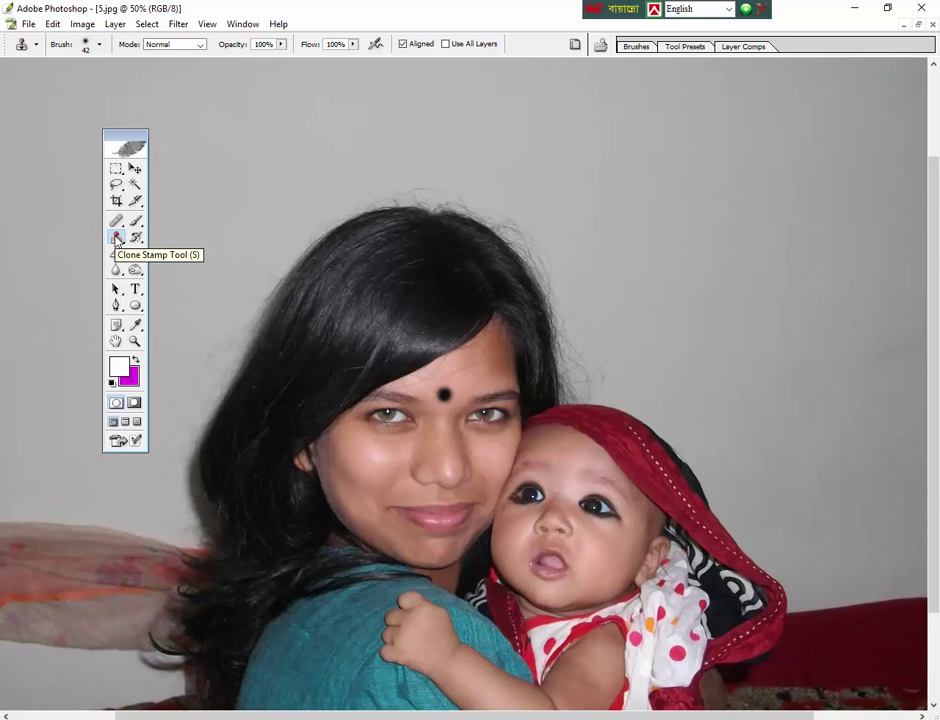
click(117, 238)
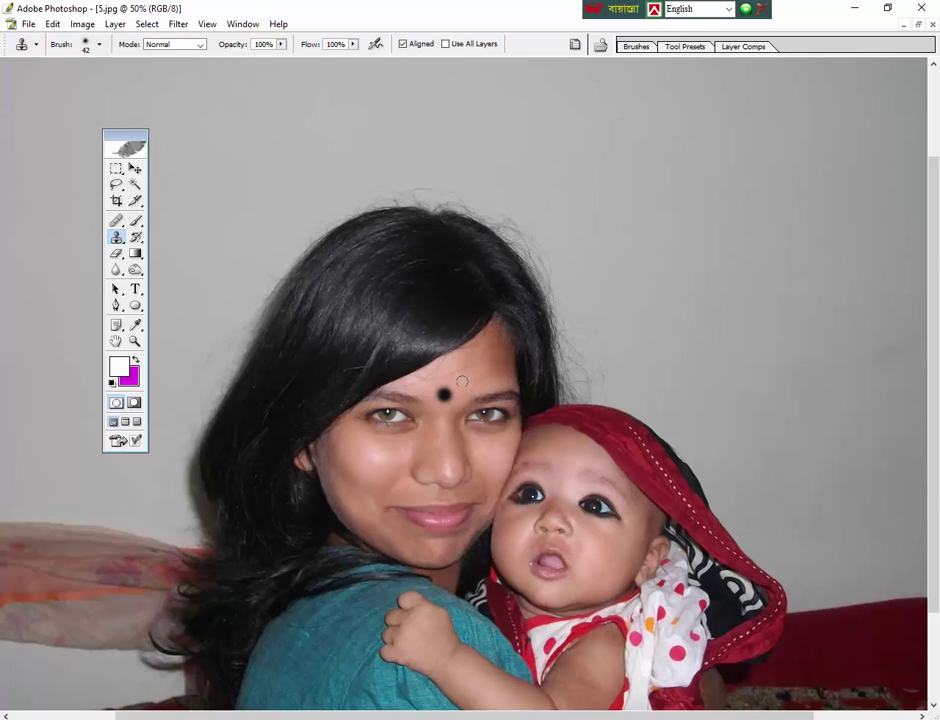
click(445, 395)
click(444, 393)
click(438, 392)
mouse_move(437, 392)
mouse_down()
mouse_move(448, 386)
mouse_move(443, 394)
mouse_up()
click(444, 395)
Remove the black dot from the woman's forehead with Healing Brush strokes, using the nearby forehead skin as source
click(117, 223)
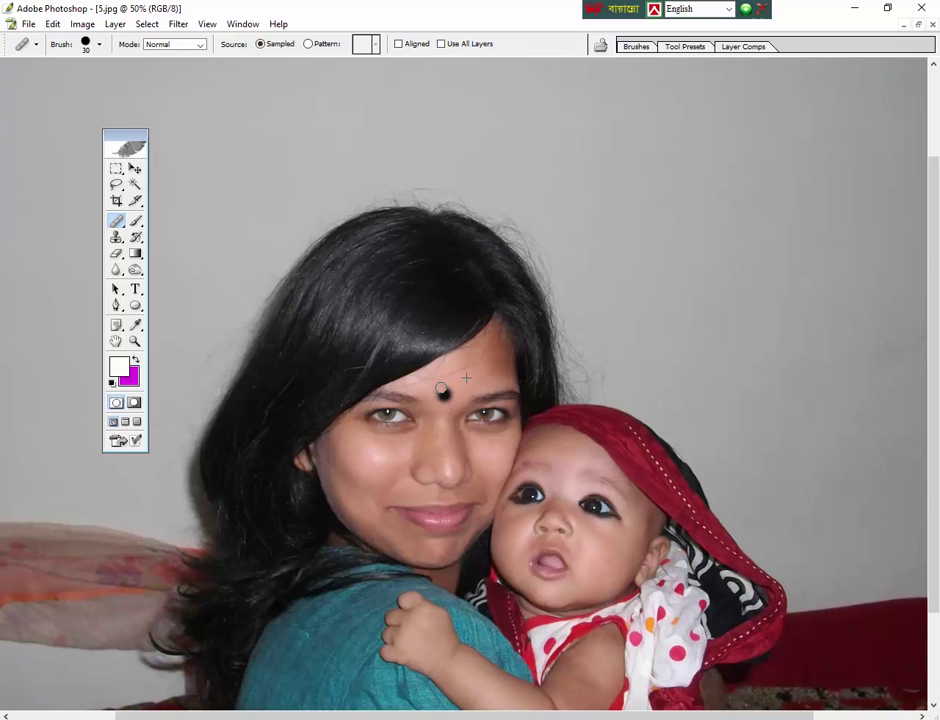
drag(442, 389, 446, 390)
mouse_move(447, 386)
mouse_down()
mouse_move(447, 397)
mouse_move(442, 388)
mouse_up()
drag(442, 388, 442, 389)
Outline the baby's face with the Patch tool and copy it to five places around the woman, using the Destination option
click(123, 229)
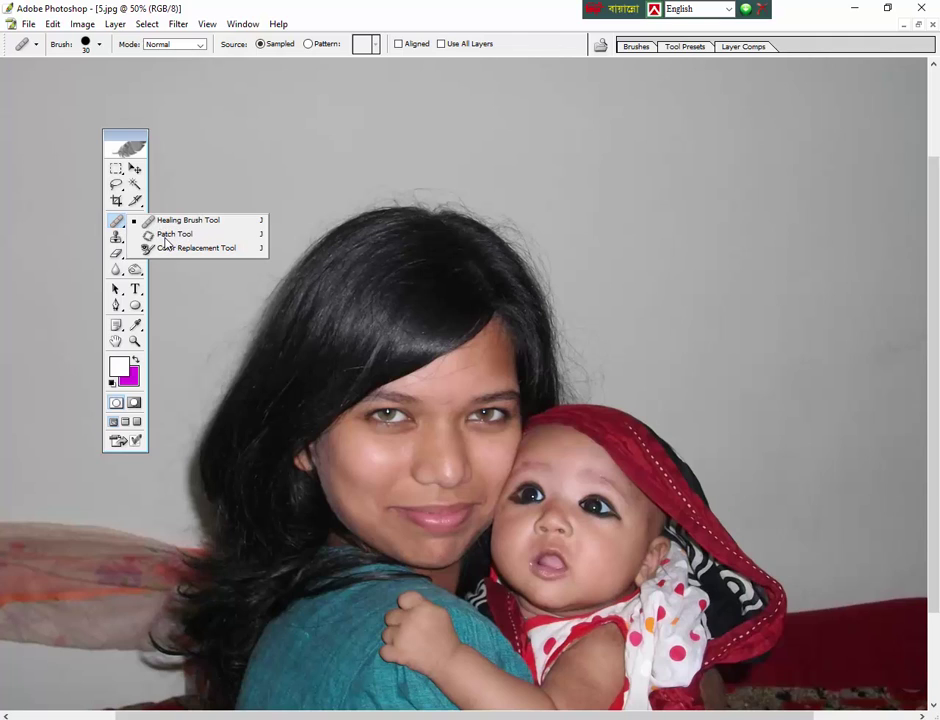
click(172, 234)
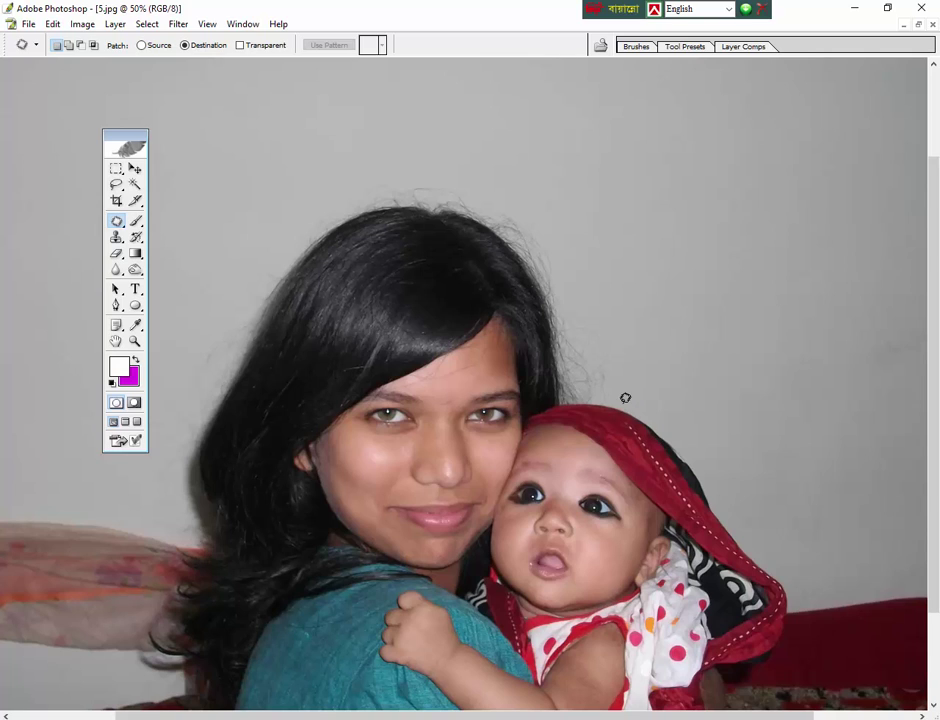
mouse_move(623, 402)
mouse_down()
mouse_move(657, 405)
mouse_move(676, 422)
mouse_move(684, 550)
mouse_move(660, 592)
mouse_move(530, 612)
mouse_move(495, 590)
mouse_move(484, 545)
mouse_move(517, 438)
mouse_move(528, 421)
mouse_move(587, 391)
mouse_move(636, 400)
mouse_up()
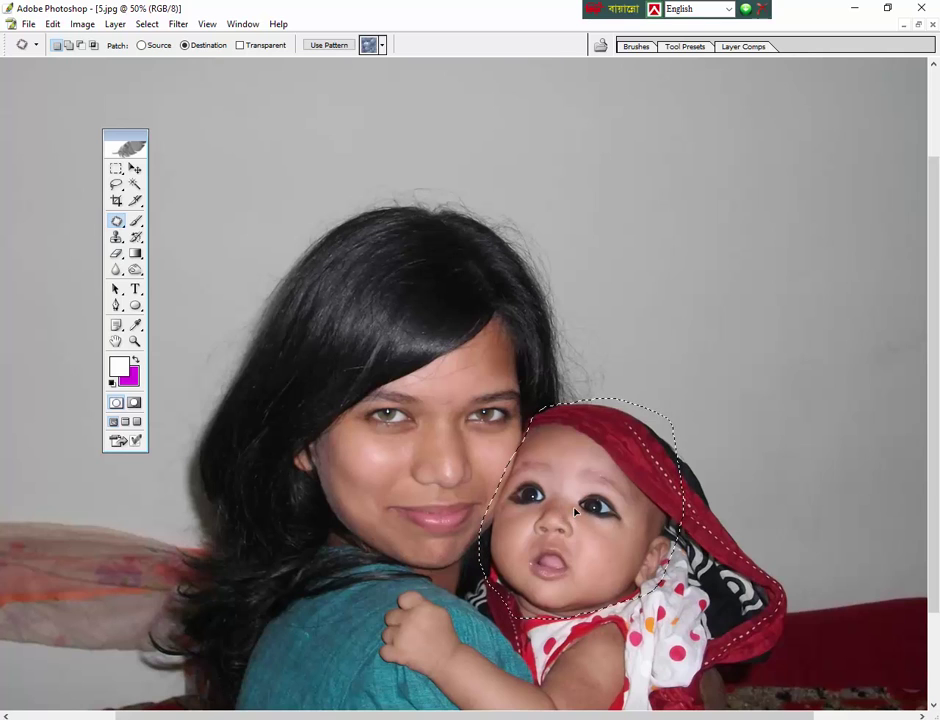
drag(576, 521, 738, 274)
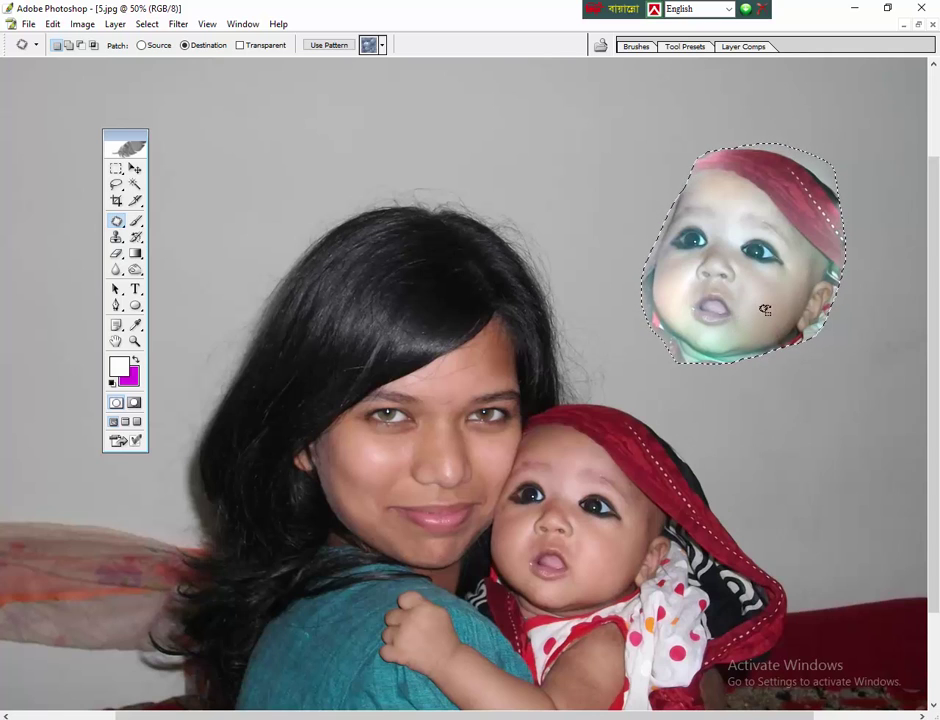
drag(765, 310, 601, 195)
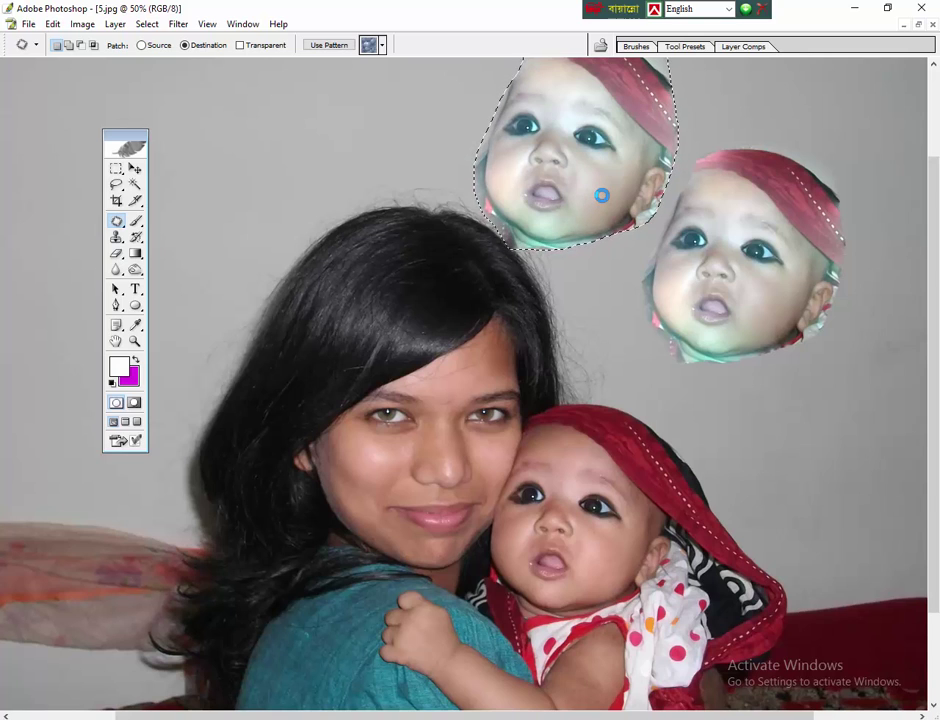
drag(592, 197, 263, 217)
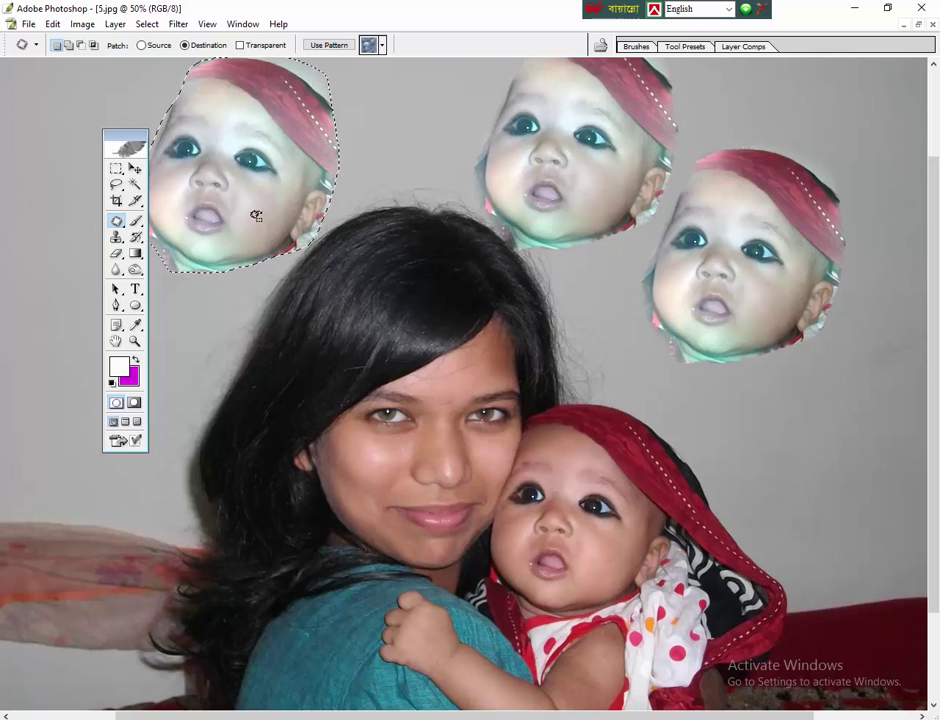
drag(263, 203, 123, 455)
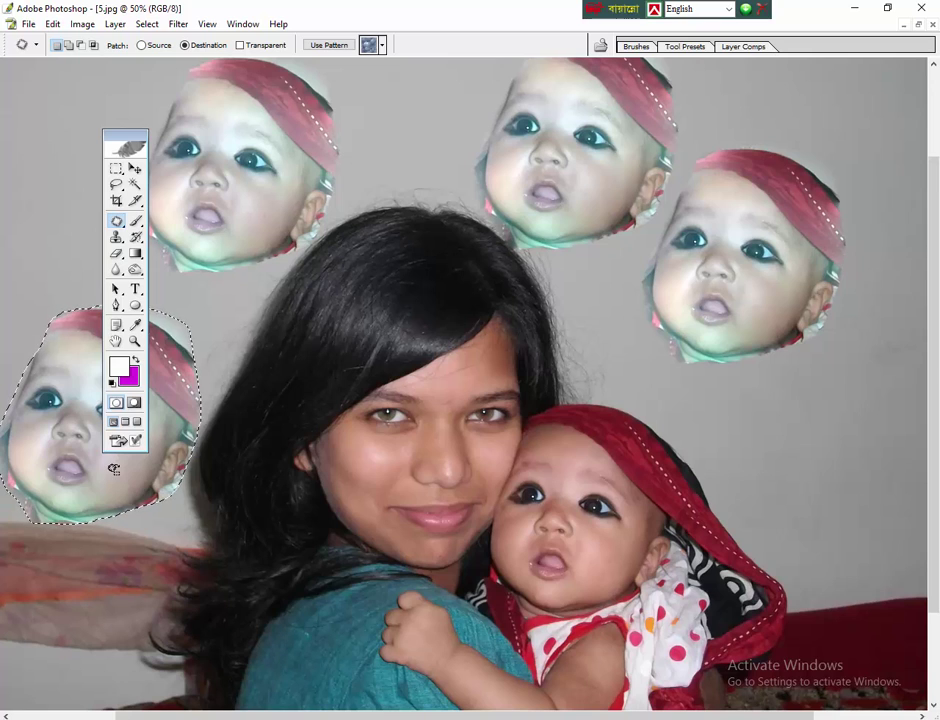
drag(114, 468, 847, 678)
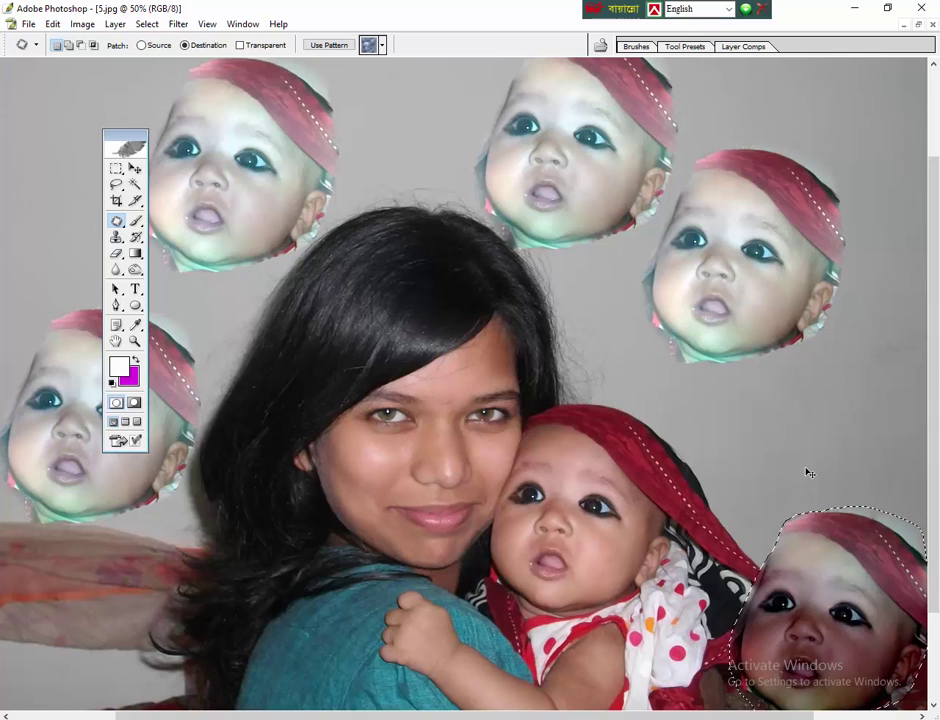
Undo the five patched copies of the baby's face
key(ctrl+alt+z)
key(ctrl+alt+z)
key(ctrl+alt+z)
key(ctrl+alt+z)
key(ctrl+alt+z)
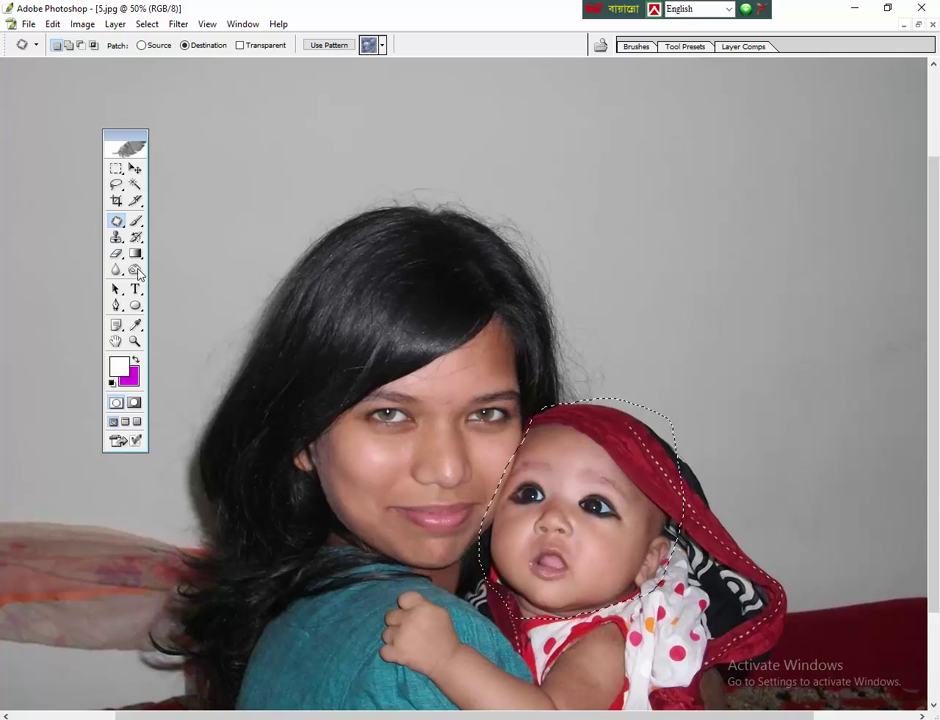
Deselect the outline around the baby's face and activate the Color Replacement tool
click(123, 229)
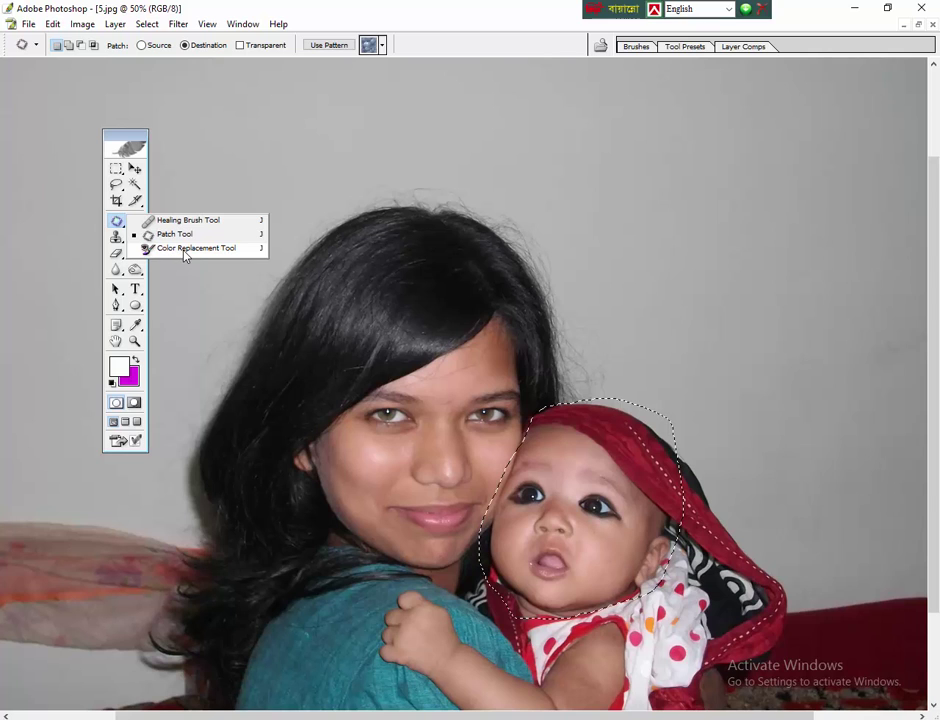
click(185, 252)
key(Tab)
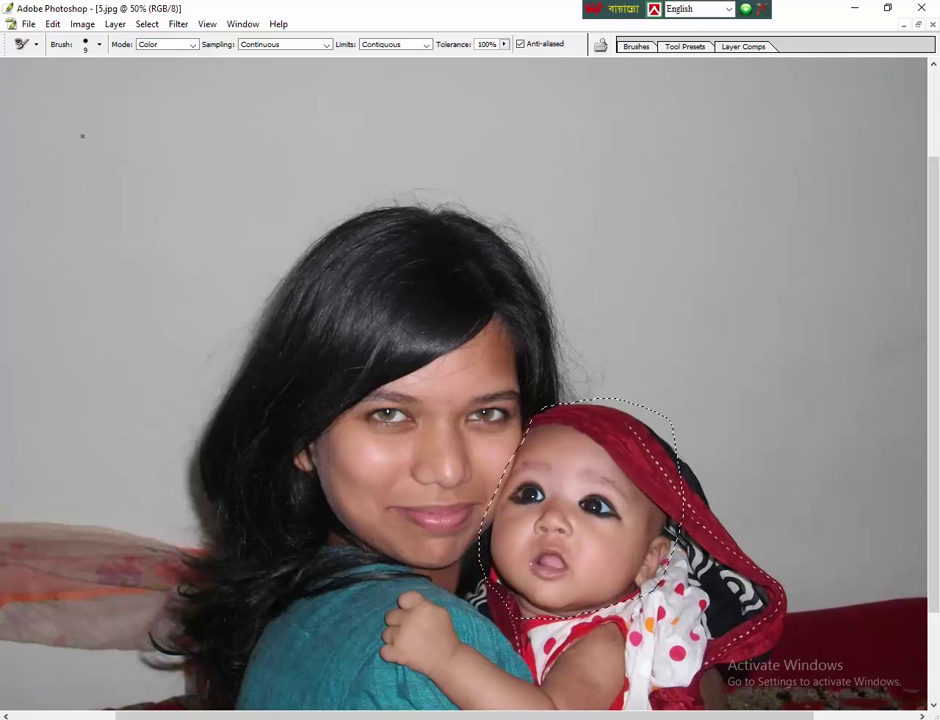
key(Tab)
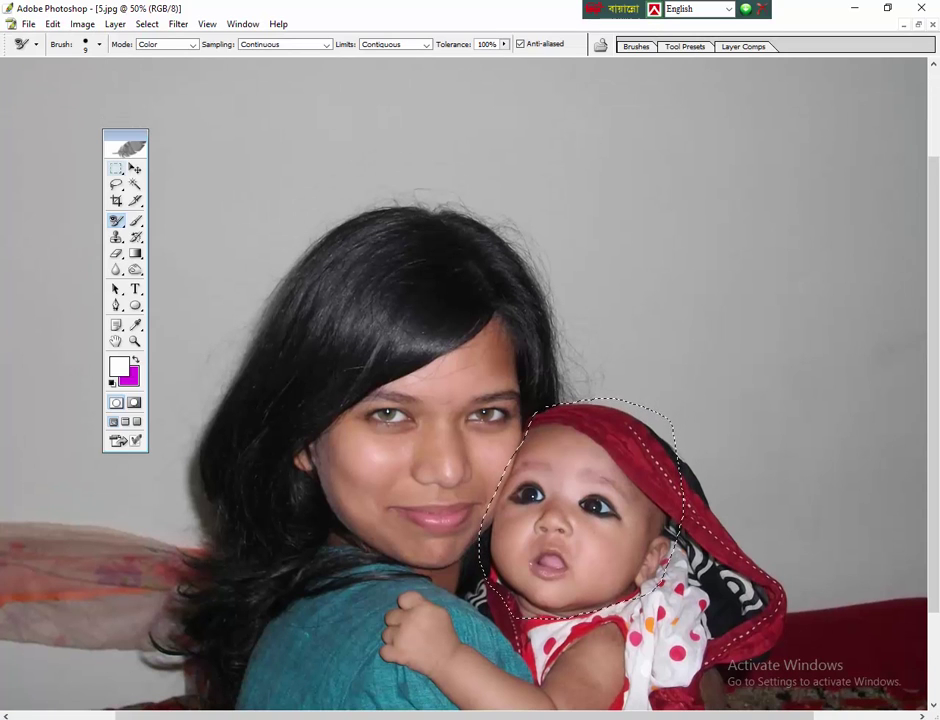
click(116, 200)
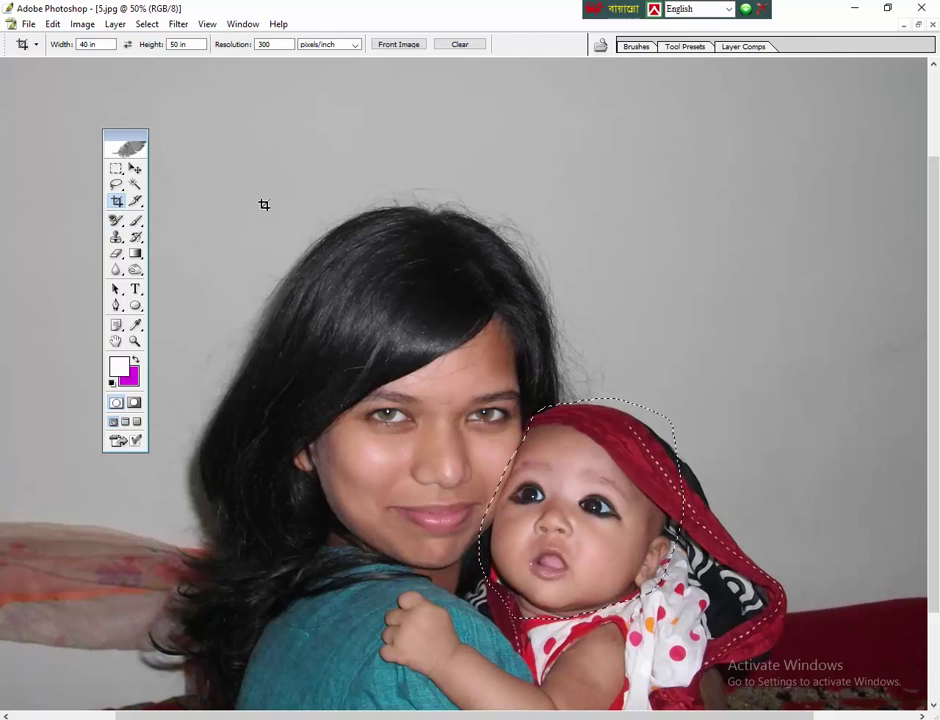
key(ctrl+d)
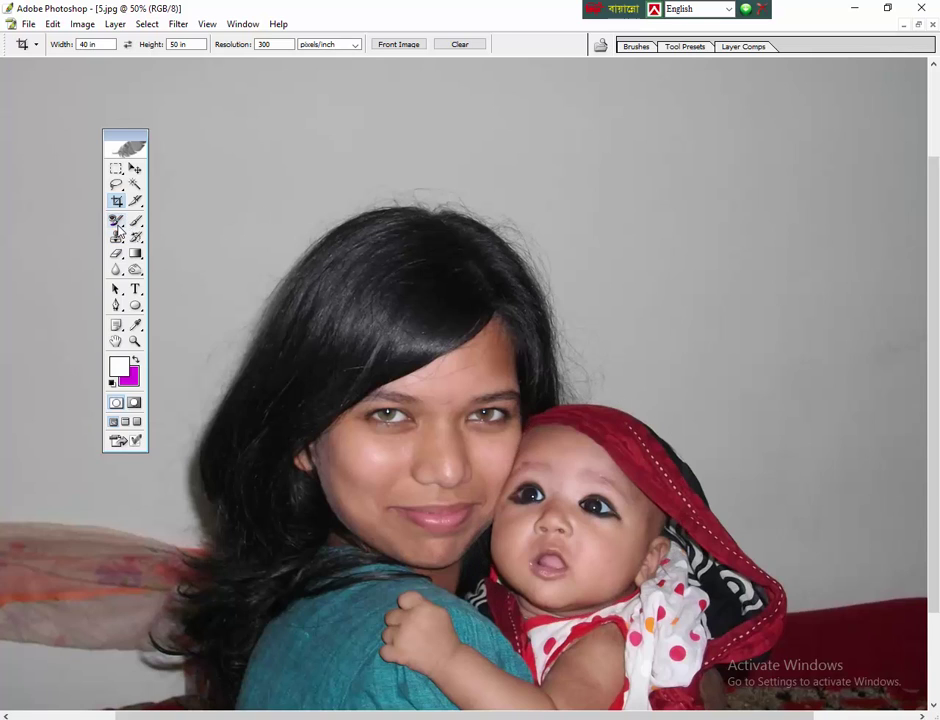
click(118, 228)
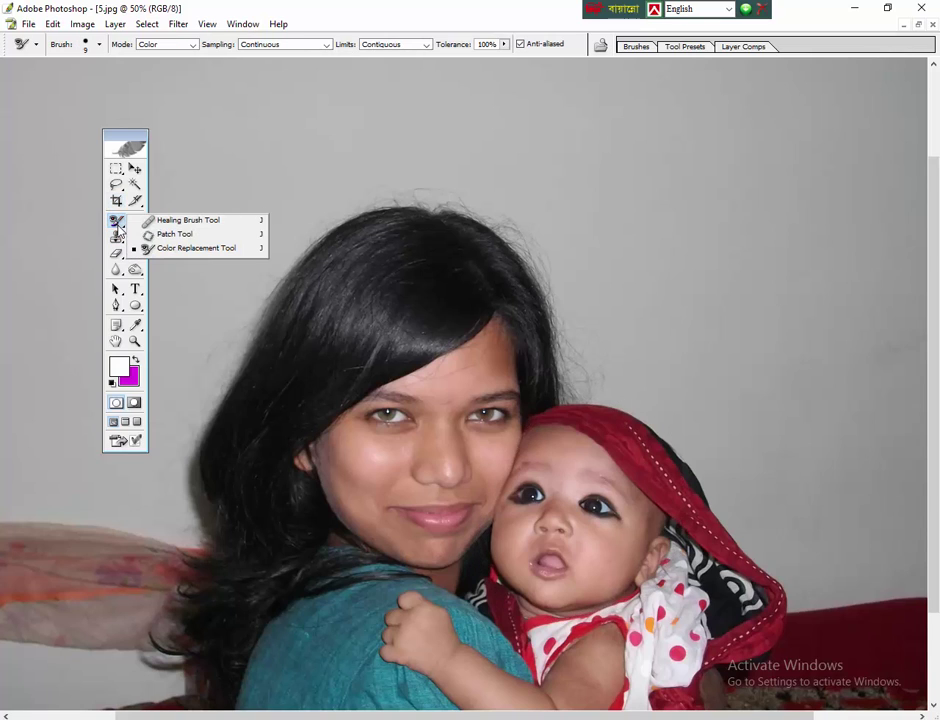
click(180, 250)
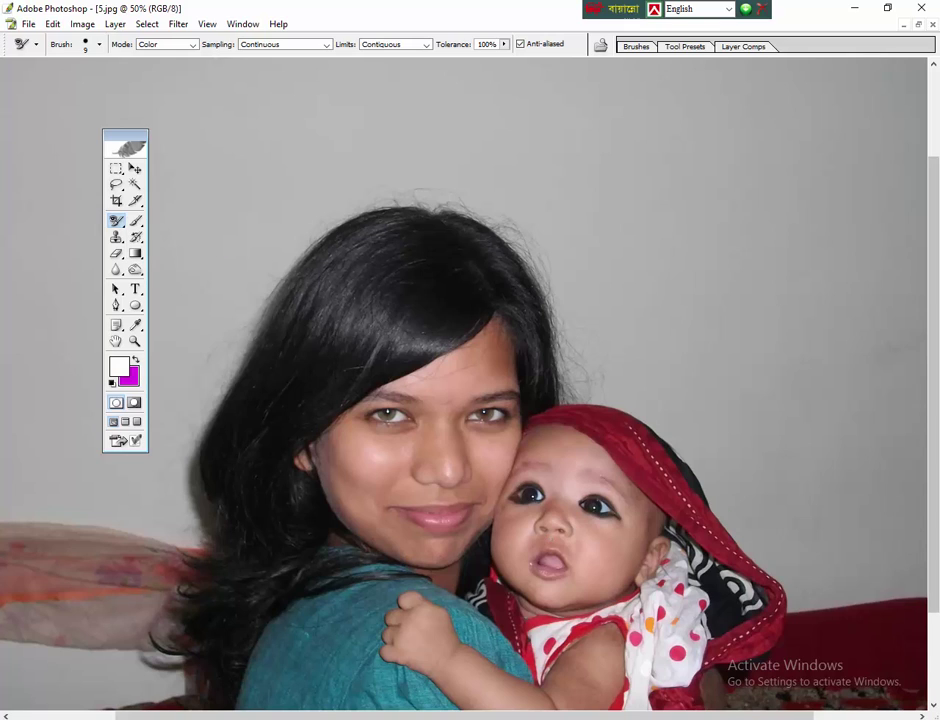
Recolor the teal fabric below the date stamp with the purple sampled from the woman's sleeve trim, using a size 20 brush
click(933, 705)
click(933, 705)
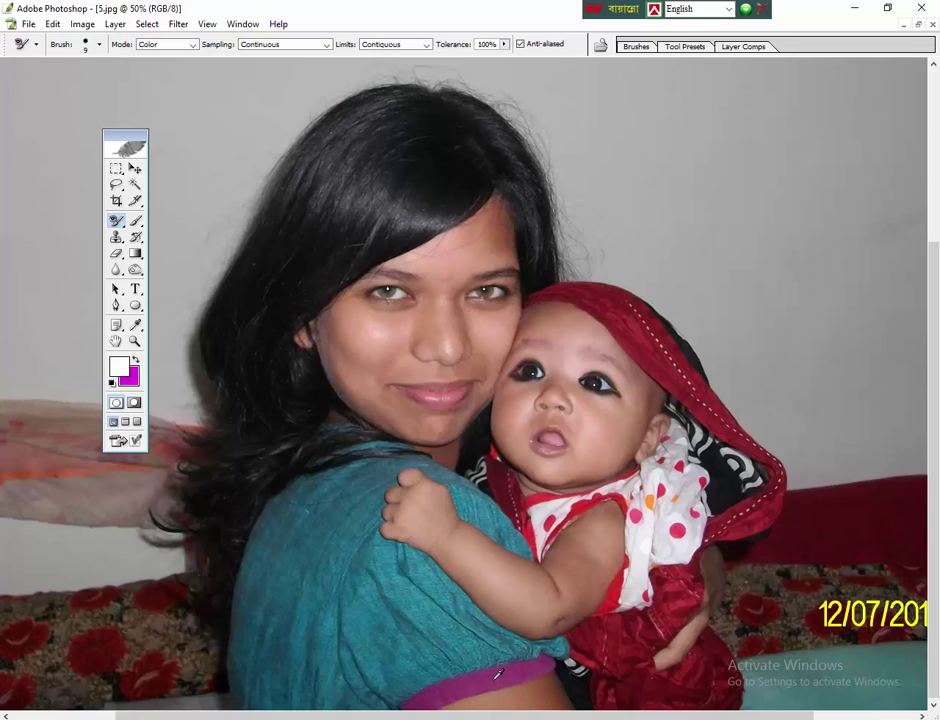
alt+click(497, 676)
key(bracketright)
key(bracketright)
drag(744, 663, 917, 645)
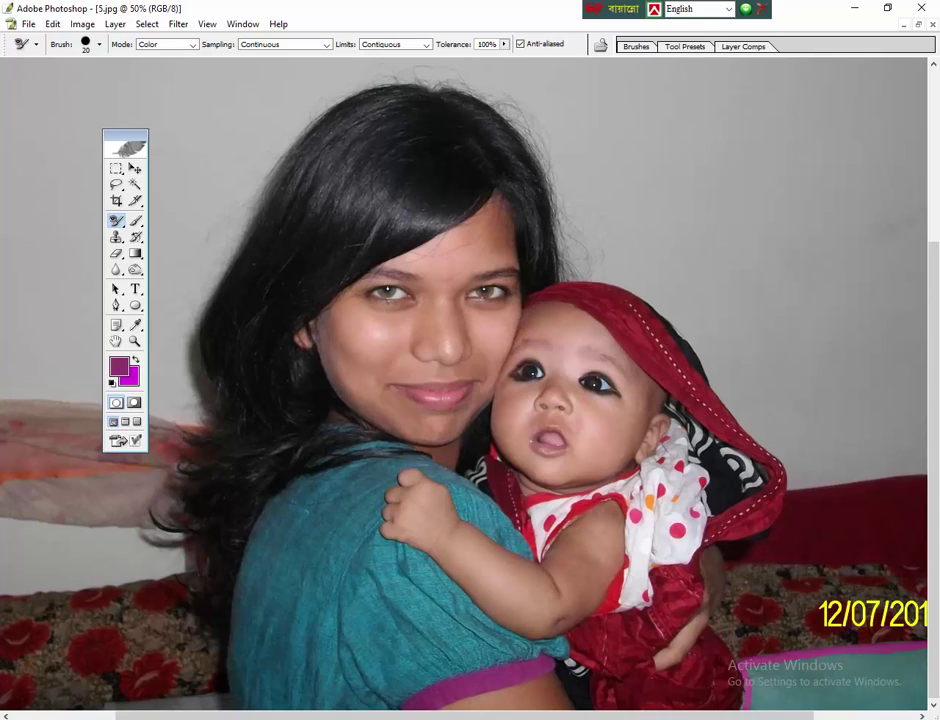
mouse_move(795, 700)
mouse_down()
mouse_move(920, 692)
mouse_move(805, 704)
mouse_up()
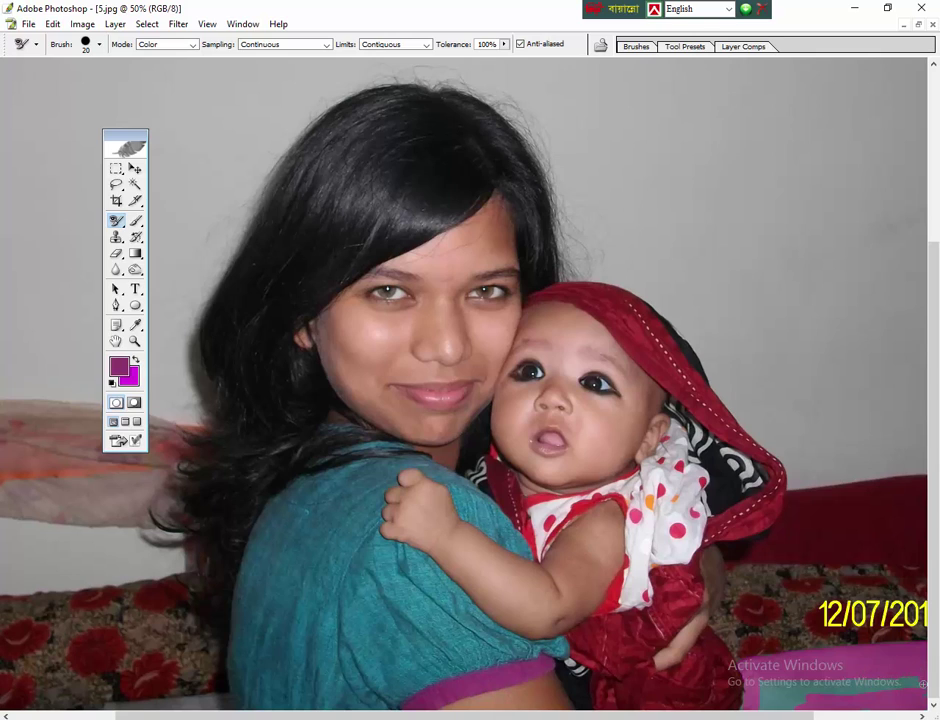
drag(921, 684, 788, 688)
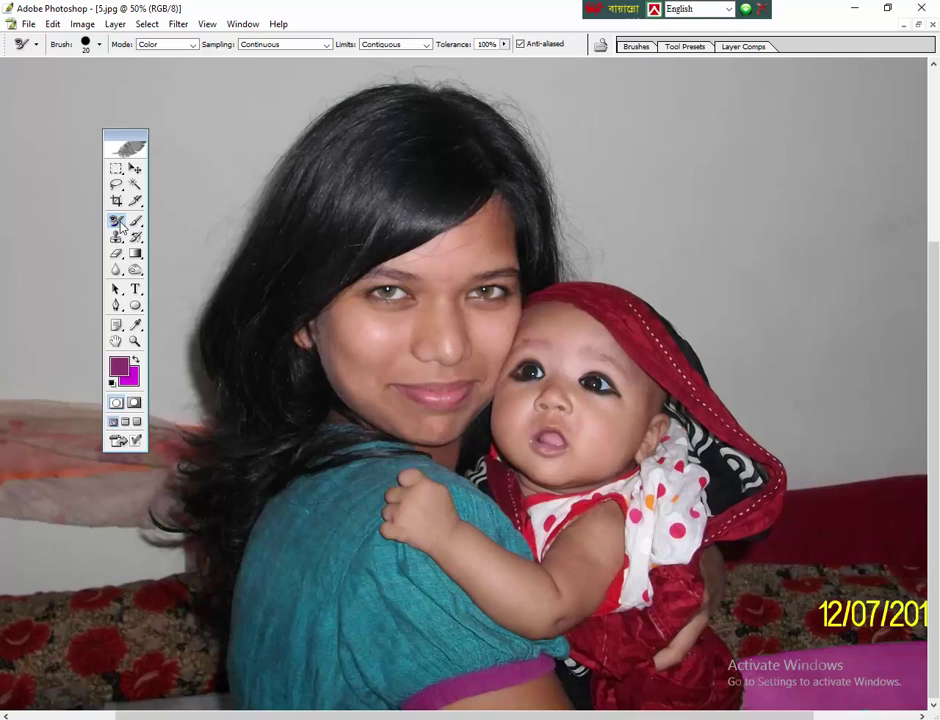
Recolor the yellow date stamp with the dark red sampled from the floral cushion
alt+click(102, 651)
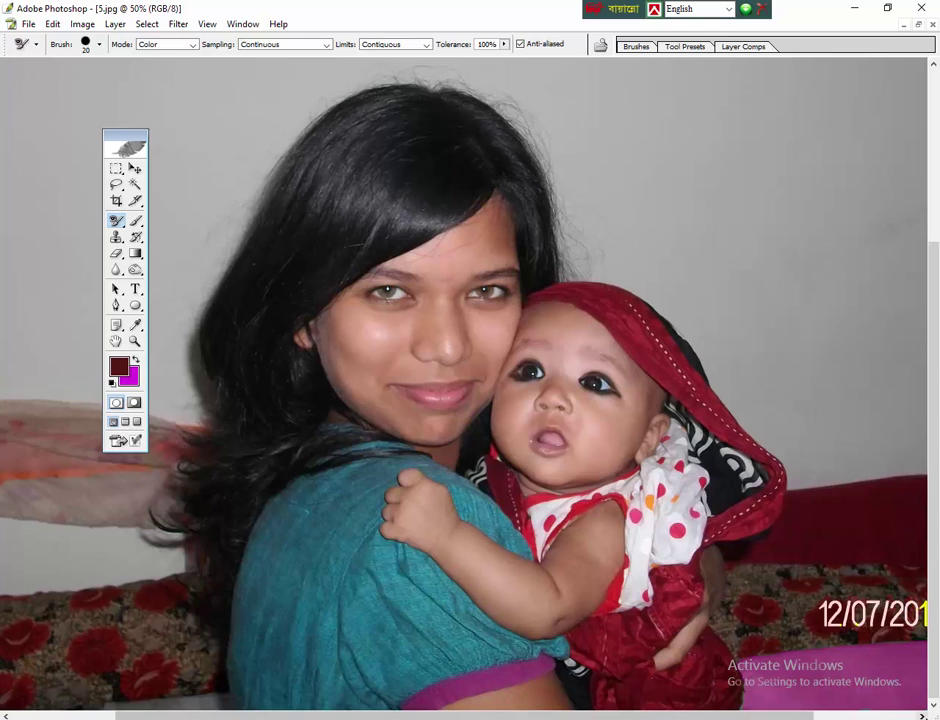
click(922, 716)
click(922, 716)
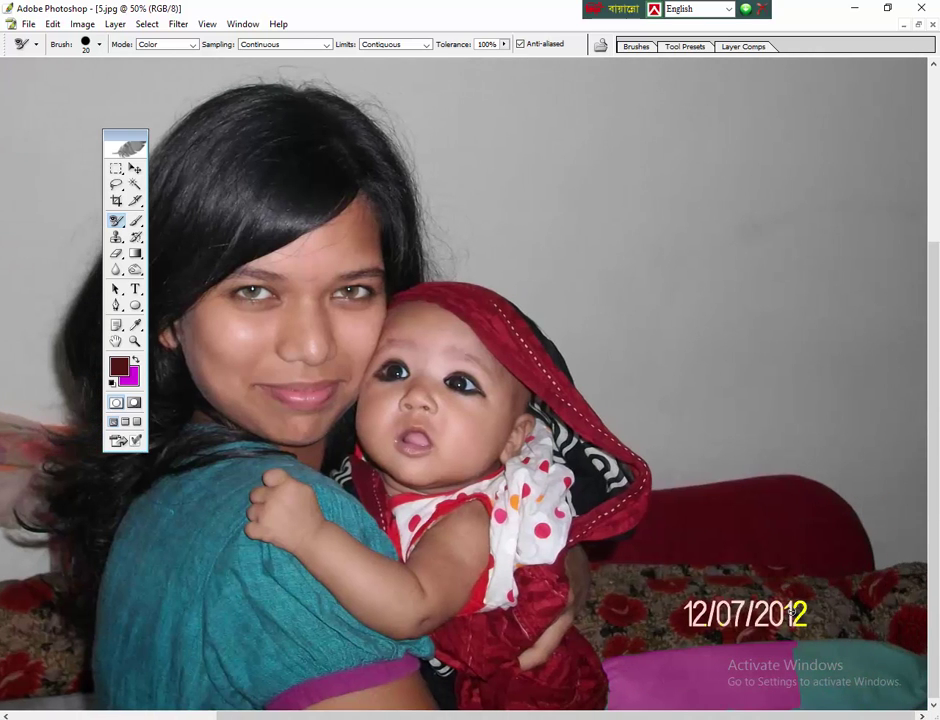
drag(796, 603, 807, 620)
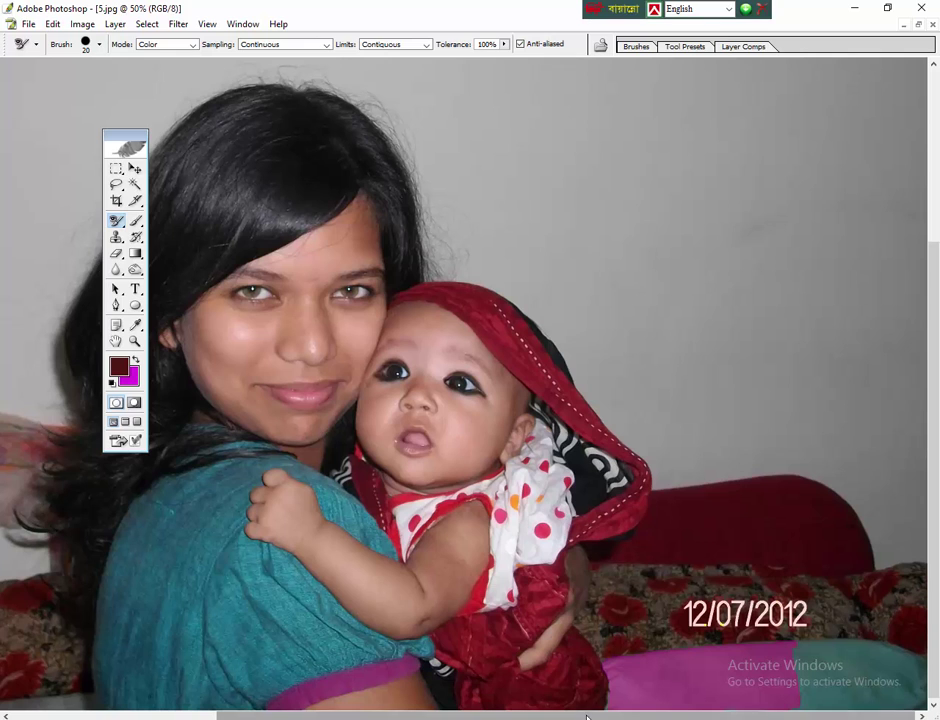
drag(593, 717, 401, 717)
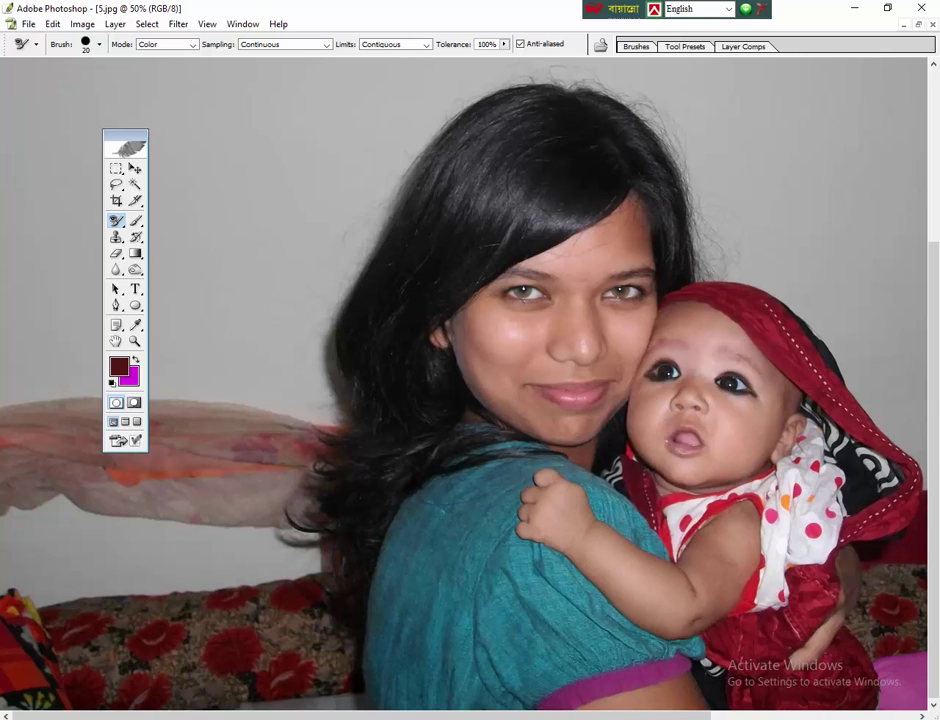
click(646, 717)
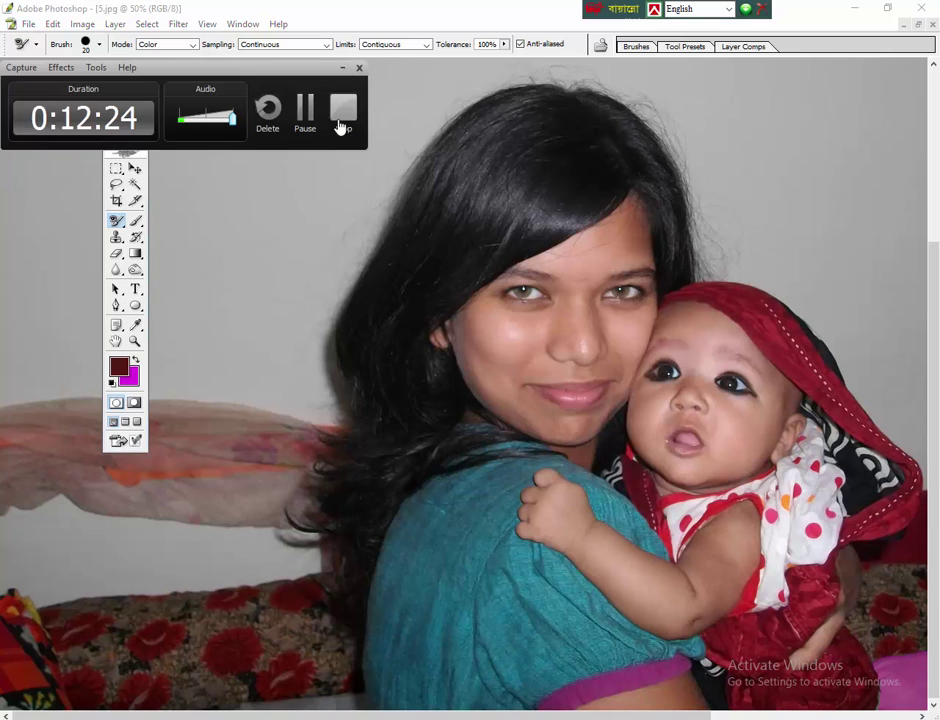